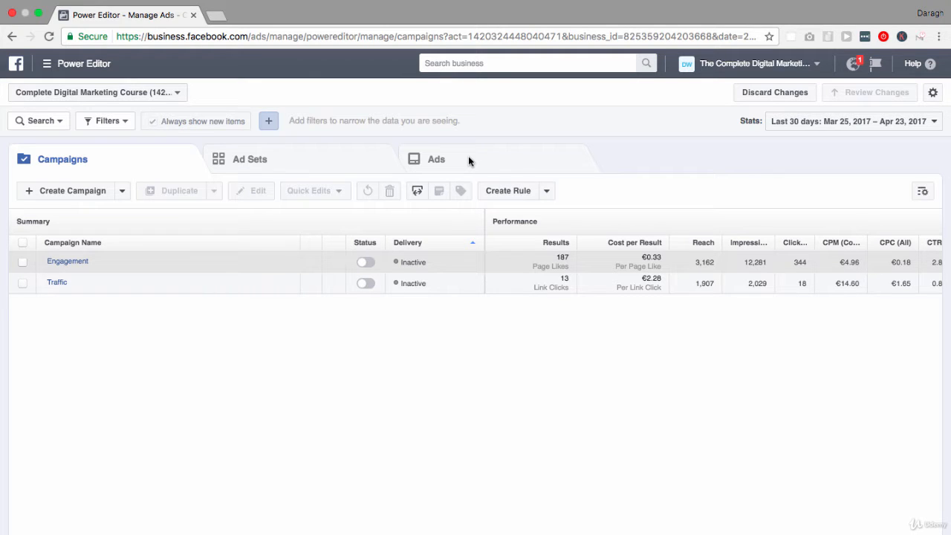
- List only the ad sets that belong to the Engagement campaign
{"action": "left_click", "coordinate": [347, 161]}
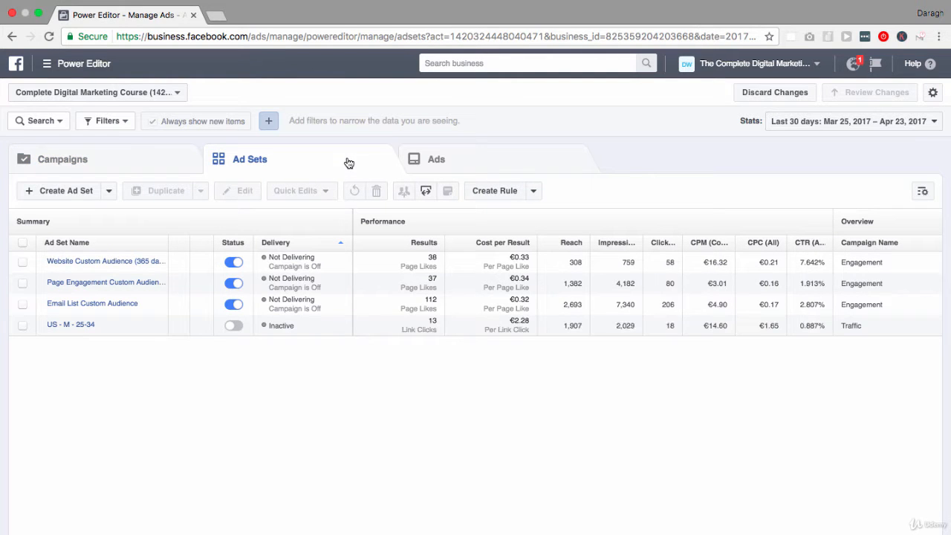
{"action": "left_click", "coordinate": [147, 165]}
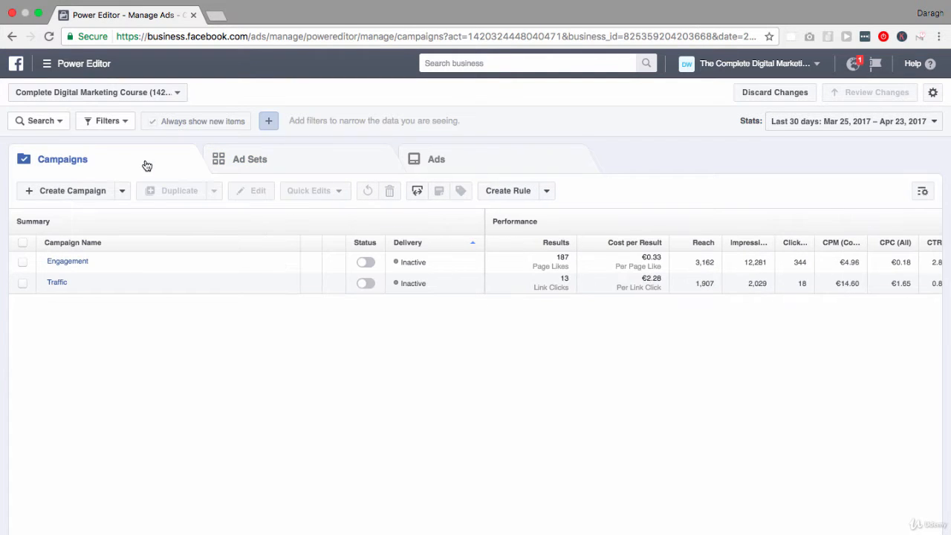
{"action": "left_click", "coordinate": [24, 264]}
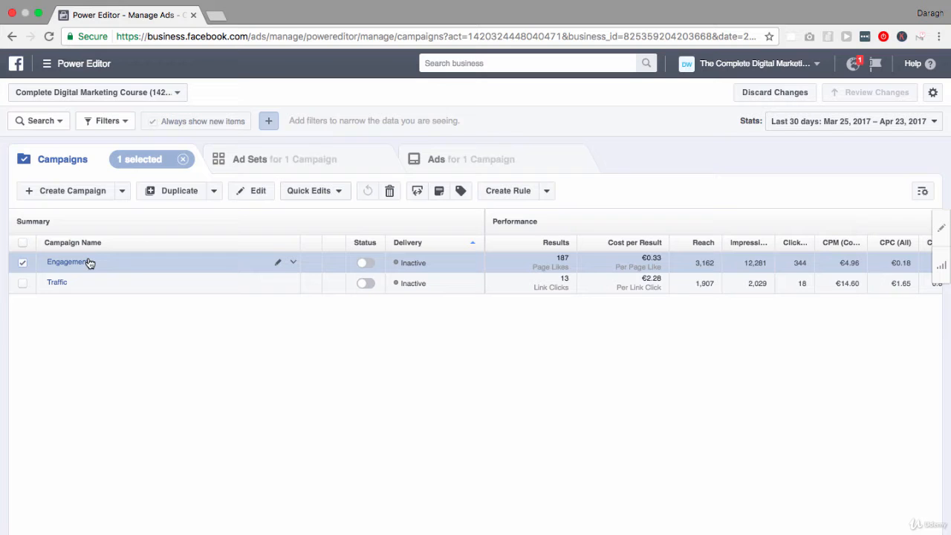
{"action": "left_click", "coordinate": [263, 165]}
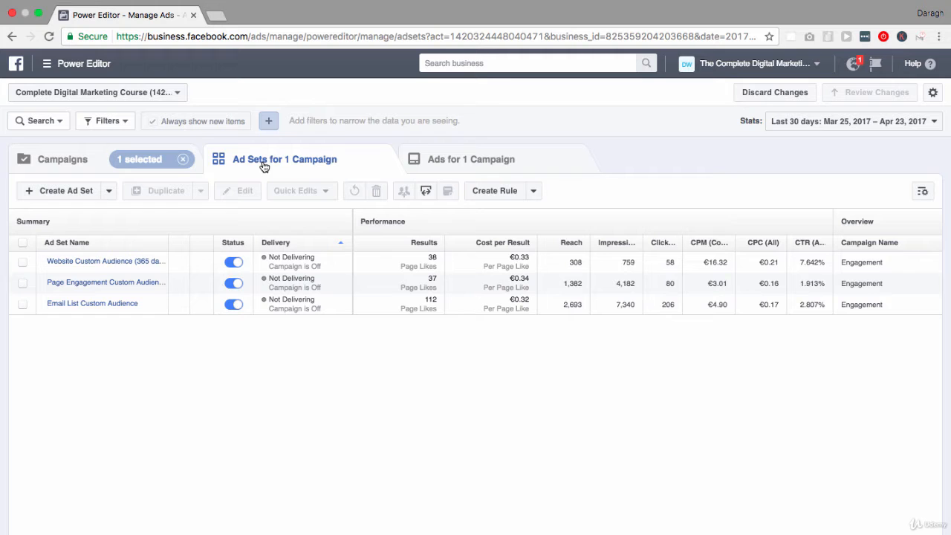
- Open all three Engagement ad sets for bulk editing and look over their shared budget, schedule and audience settings
{"action": "left_click", "coordinate": [23, 243]}
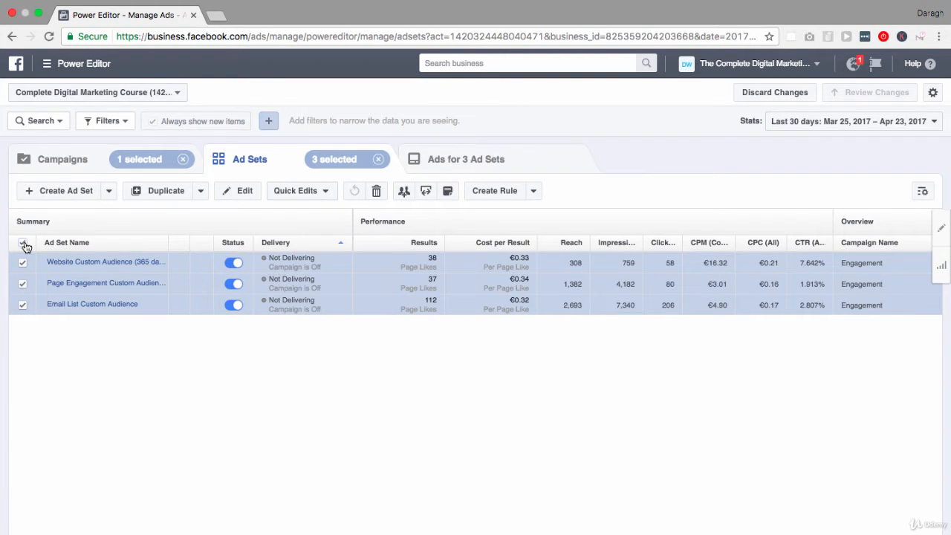
{"action": "left_click", "coordinate": [23, 283]}
{"action": "left_click", "coordinate": [23, 285]}
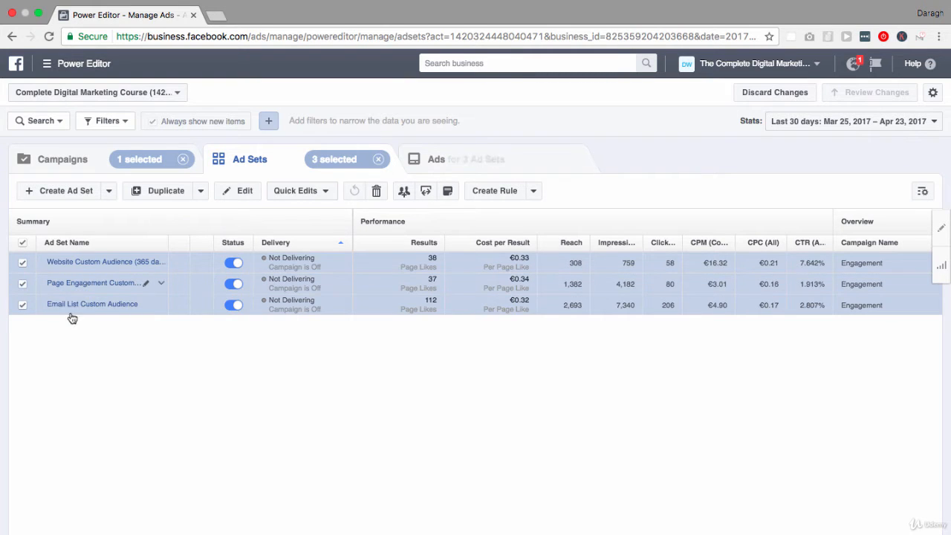
{"action": "left_click", "coordinate": [245, 193]}
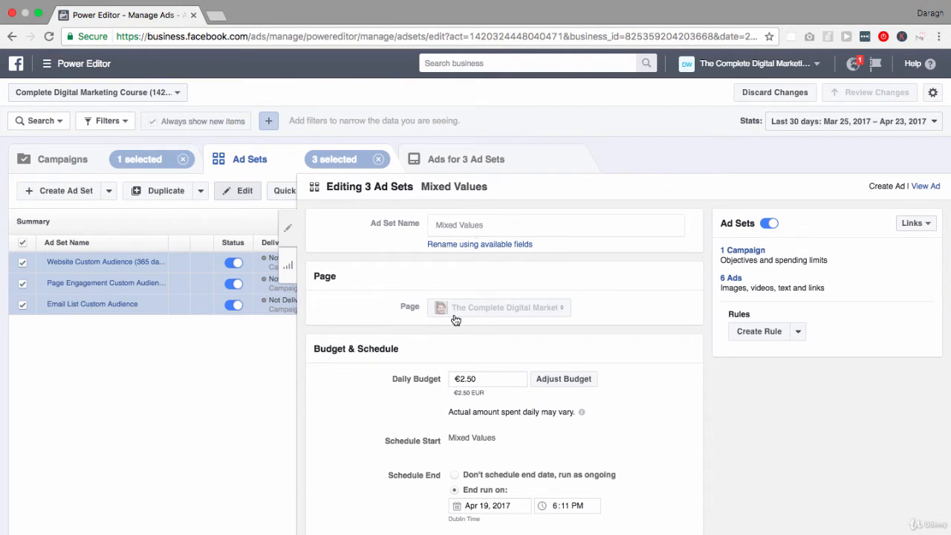
{"action": "scroll", "coordinate": [456, 319], "scroll_direction": "down", "scroll_amount": 1}
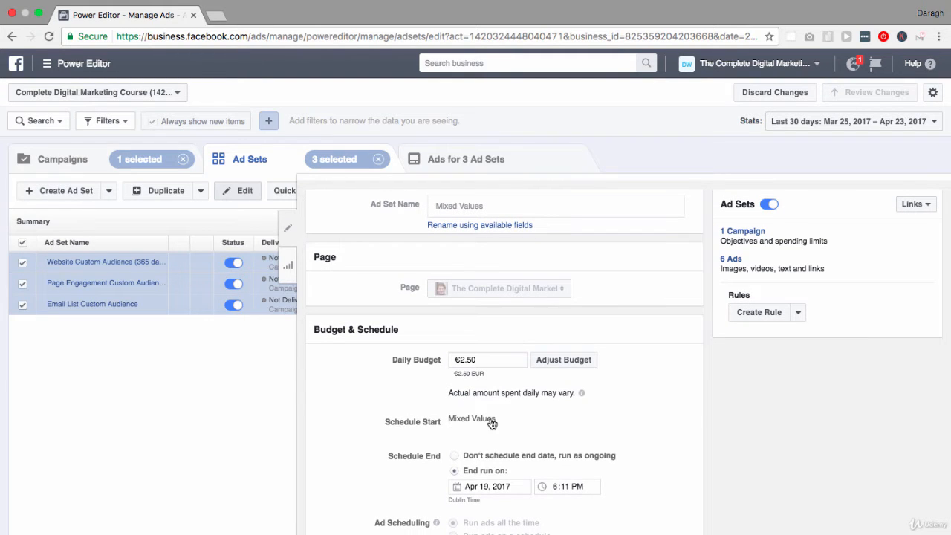
{"action": "scroll", "coordinate": [492, 424], "scroll_direction": "down", "scroll_amount": 5}
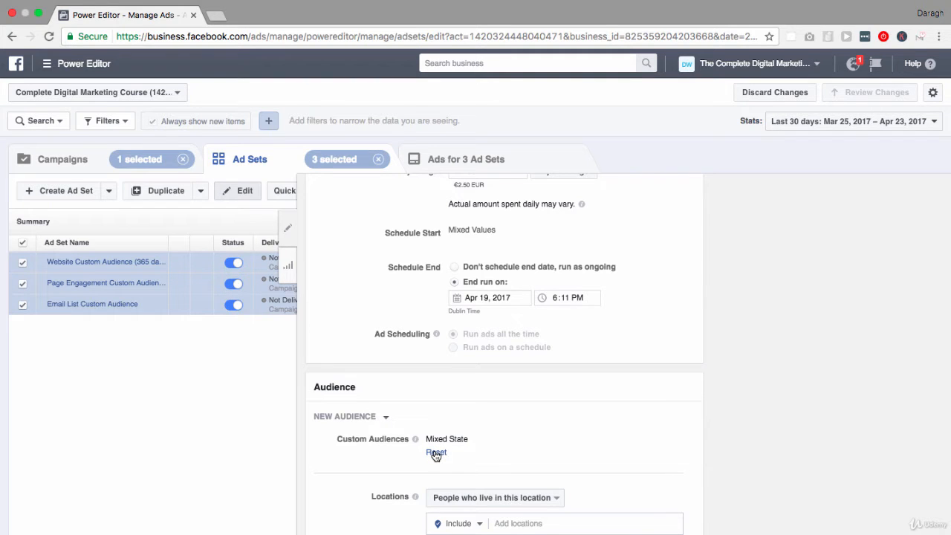
{"action": "scroll", "coordinate": [435, 455], "scroll_direction": "up", "scroll_amount": 5}
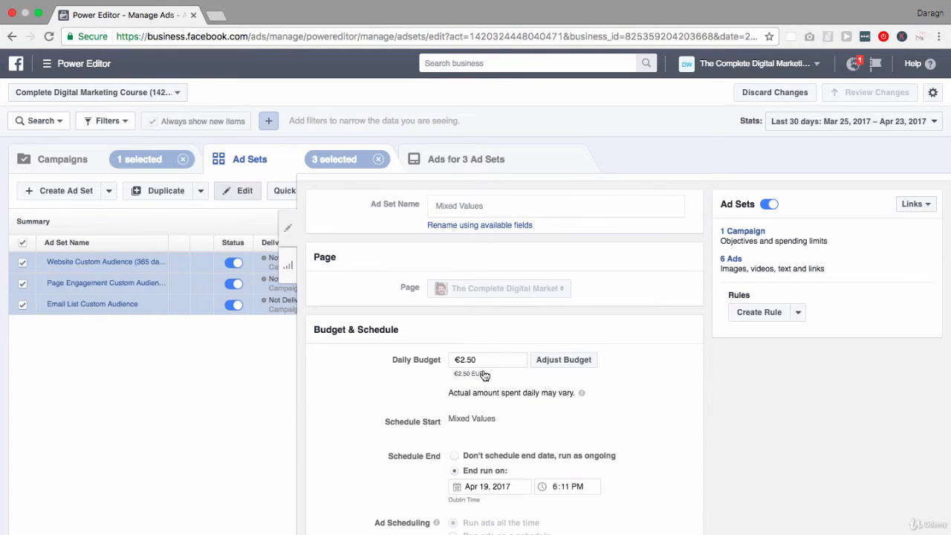
{"action": "scroll", "coordinate": [485, 375], "scroll_direction": "down", "scroll_amount": 5}
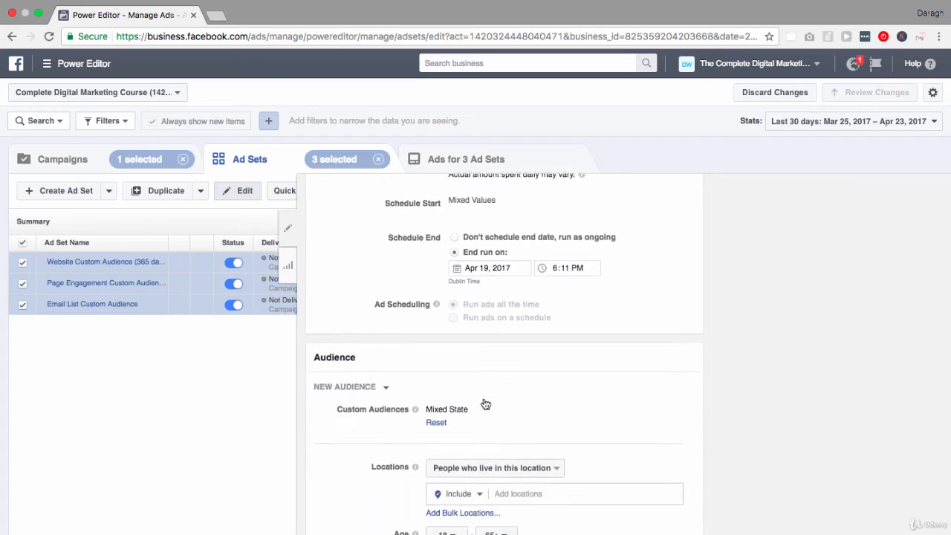
{"action": "scroll", "coordinate": [485, 403], "scroll_direction": "down", "scroll_amount": 2}
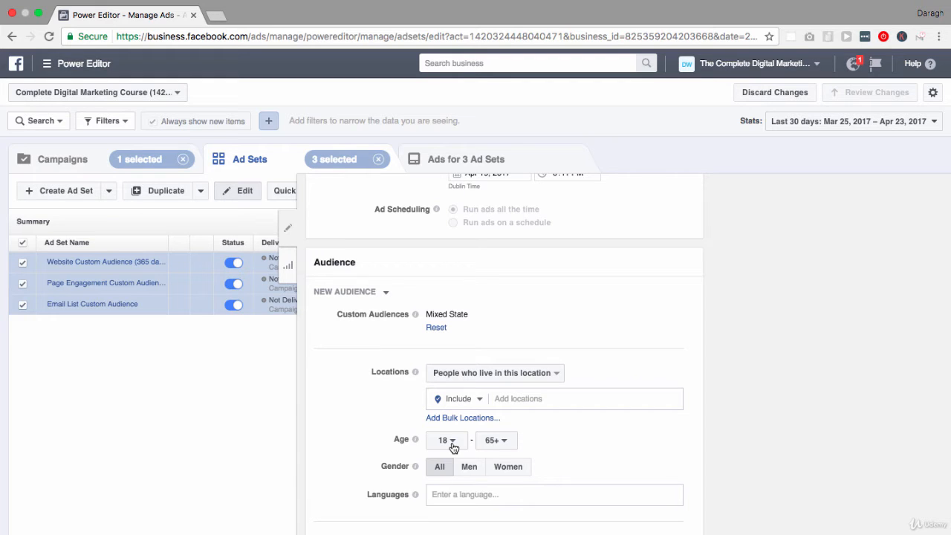
- Set the audience age range of the three selected ad sets to 25–35
{"action": "left_click", "coordinate": [453, 447]}
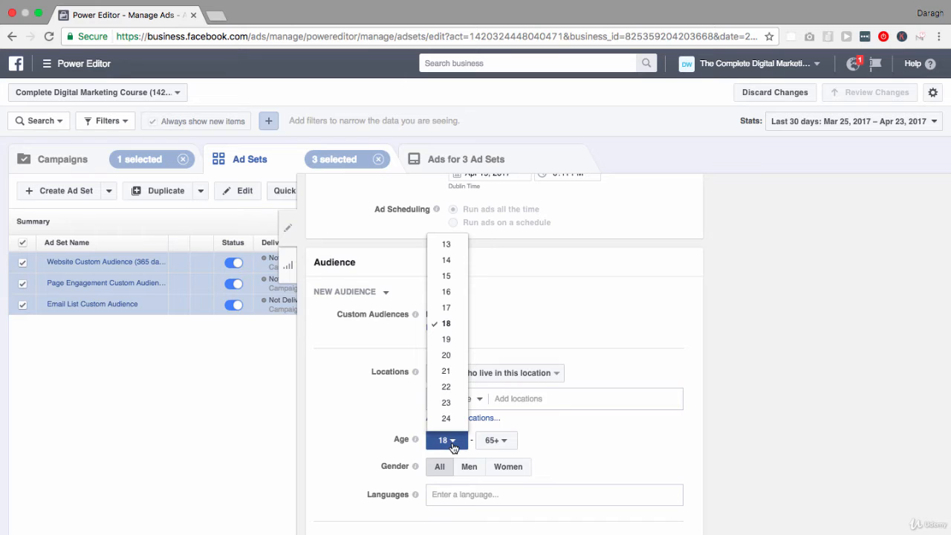
{"action": "scroll", "coordinate": [450, 398], "scroll_direction": "down", "scroll_amount": 1}
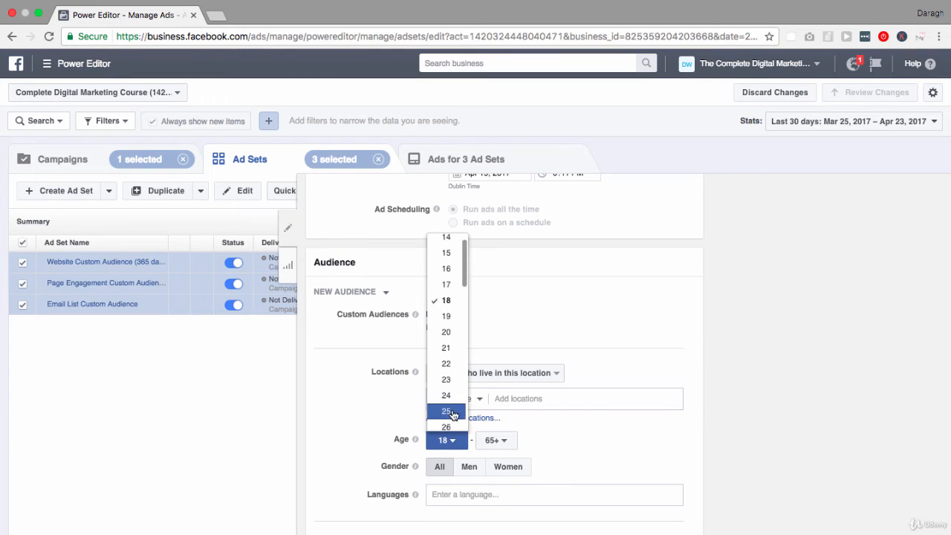
{"action": "left_click", "coordinate": [451, 413]}
{"action": "left_click", "coordinate": [509, 440]}
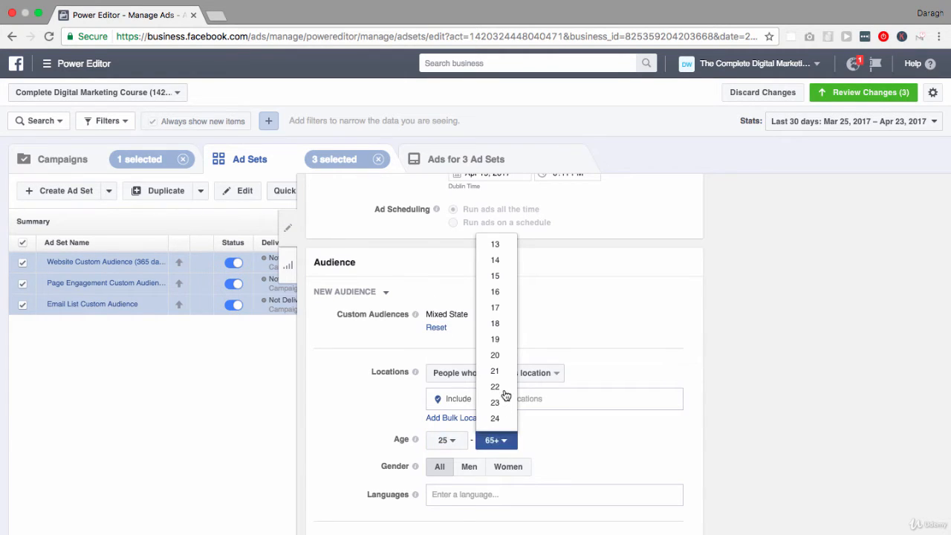
{"action": "scroll", "coordinate": [504, 395], "scroll_direction": "down", "scroll_amount": 5}
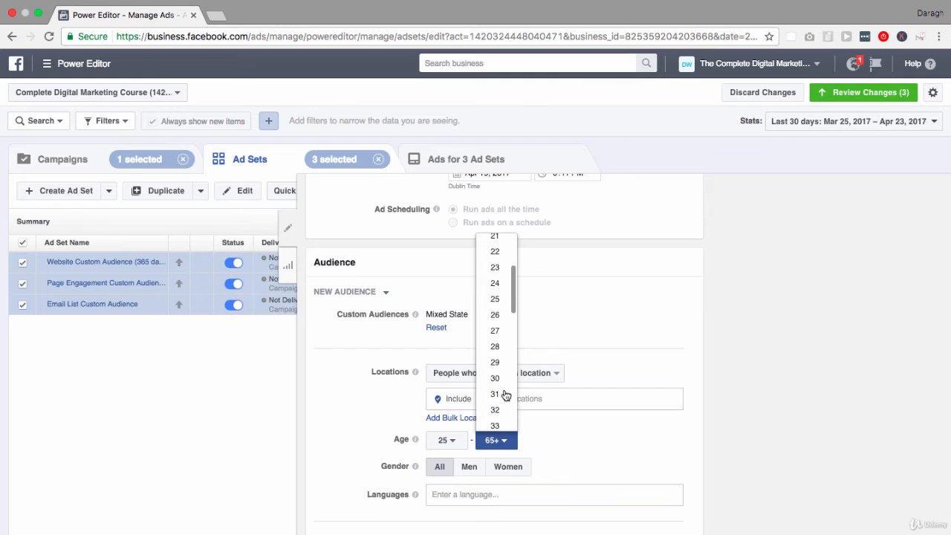
{"action": "scroll", "coordinate": [499, 404], "scroll_direction": "down", "scroll_amount": 1}
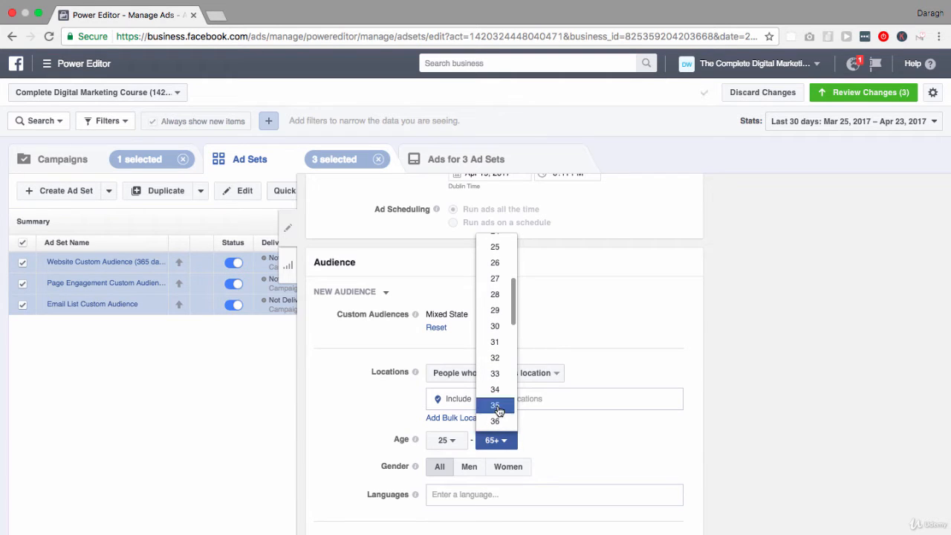
{"action": "left_click", "coordinate": [498, 402]}
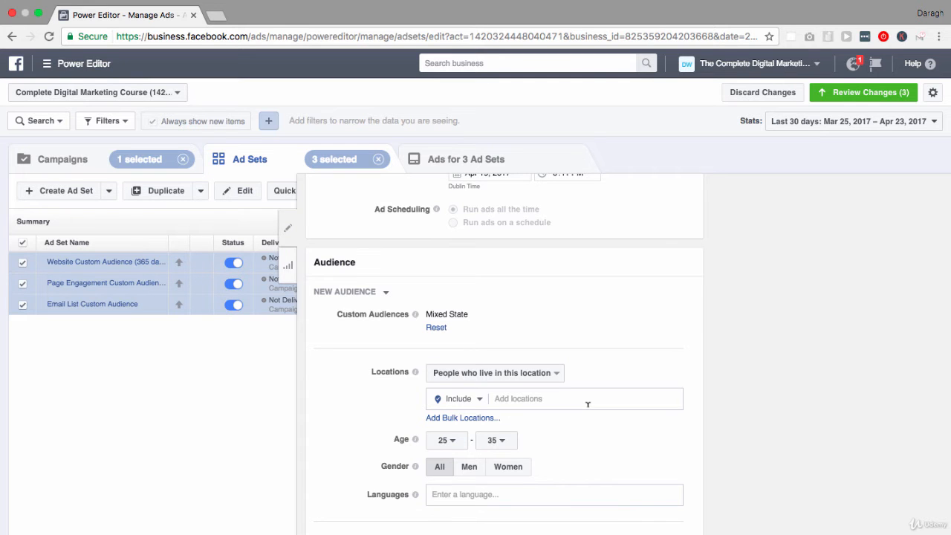
- Review the pending ad set changes without applying them, and discard all unpublished changes in the account
{"action": "scroll", "coordinate": [587, 404], "scroll_direction": "up", "scroll_amount": 5}
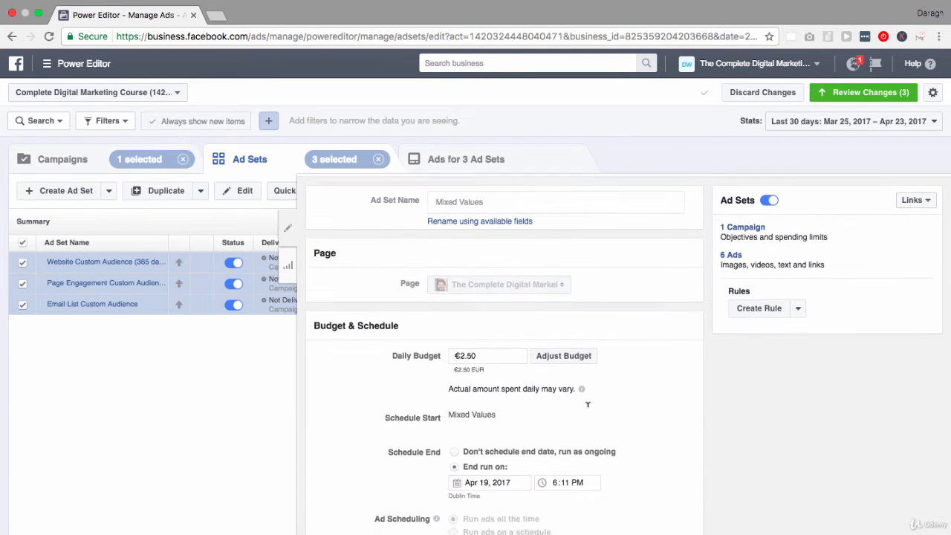
{"action": "scroll", "coordinate": [587, 405], "scroll_direction": "down", "scroll_amount": 5}
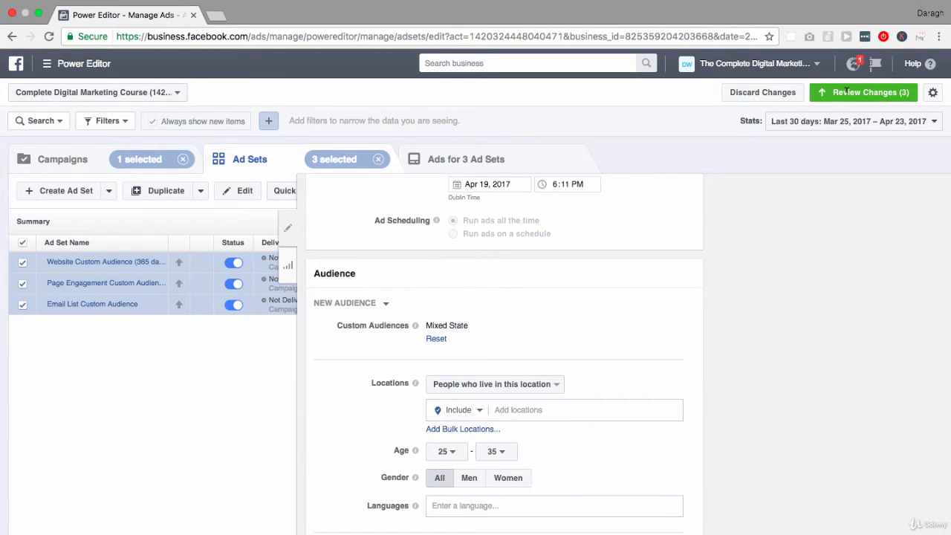
{"action": "left_click", "coordinate": [846, 92]}
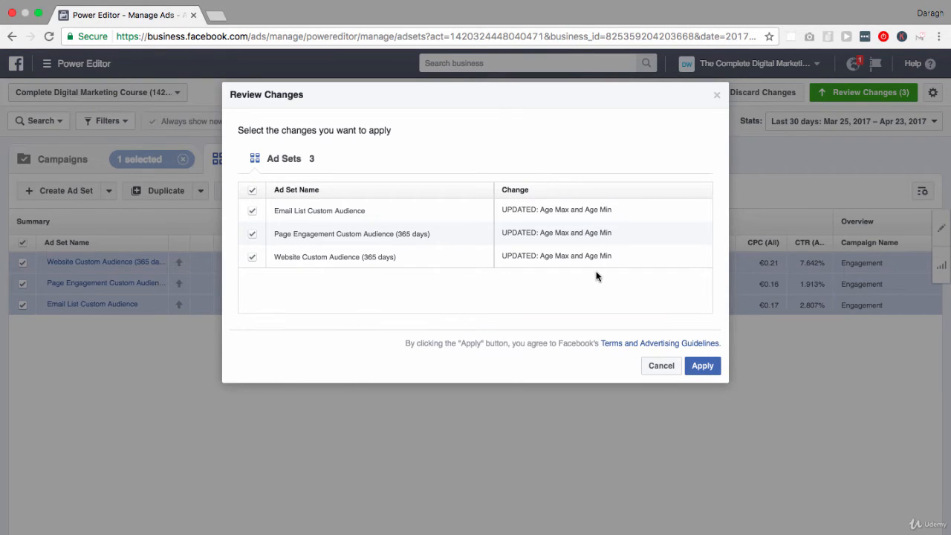
{"action": "left_click", "coordinate": [663, 365]}
{"action": "left_click", "coordinate": [758, 90]}
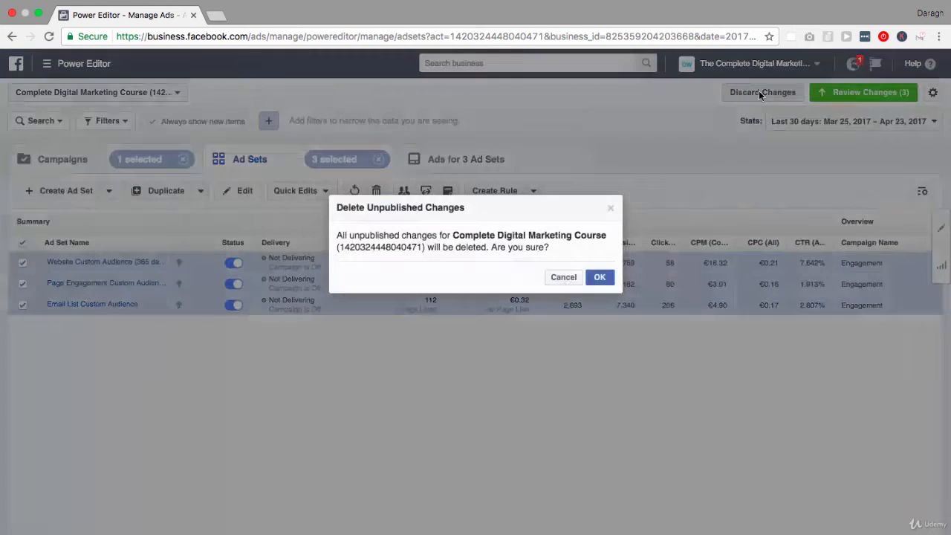
{"action": "left_click", "coordinate": [598, 278]}
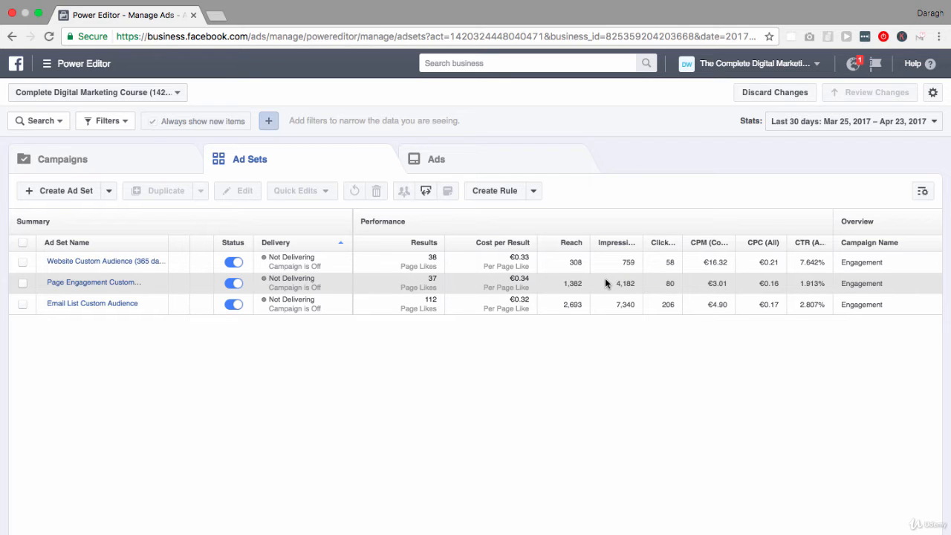
- Filter by the Engagement campaign again and list only the ads that belong to it
{"action": "left_click", "coordinate": [513, 160]}
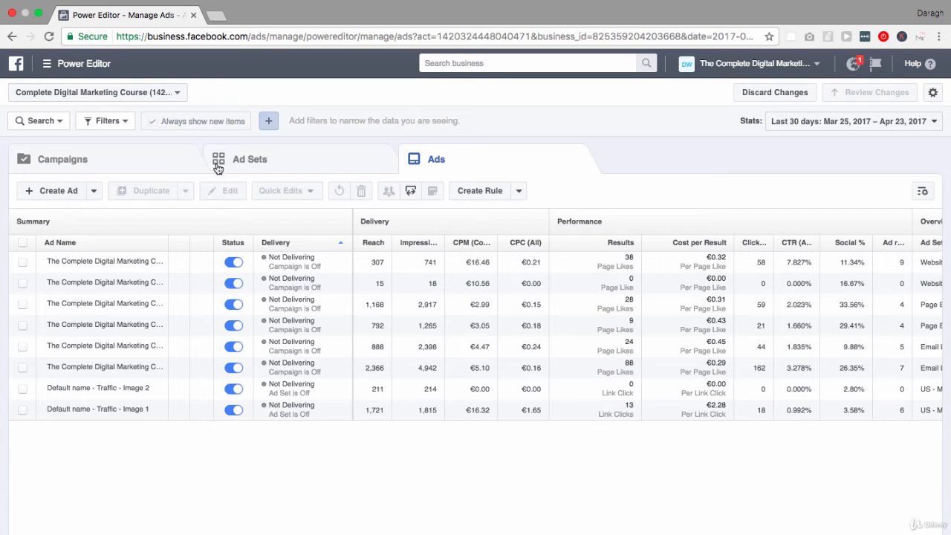
{"action": "left_click", "coordinate": [159, 165]}
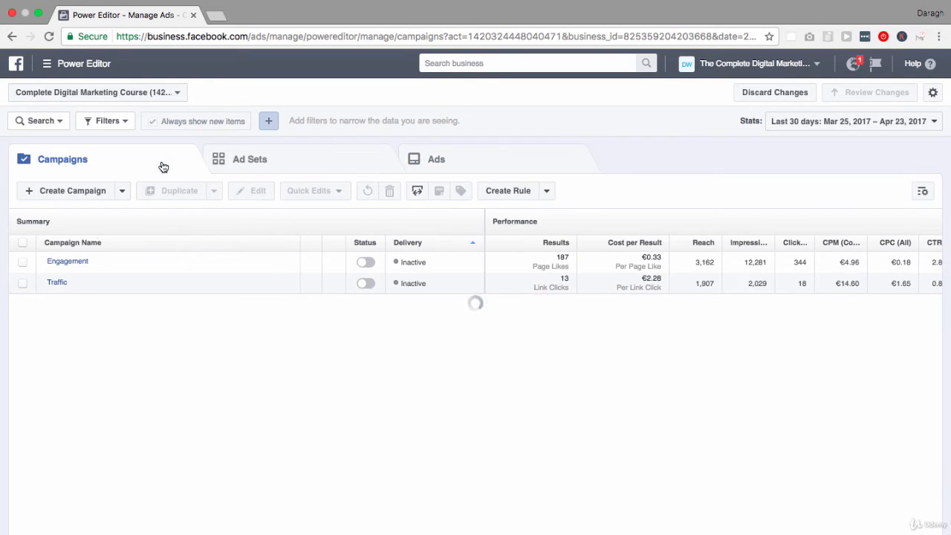
{"action": "left_click", "coordinate": [23, 262]}
{"action": "left_click", "coordinate": [300, 165]}
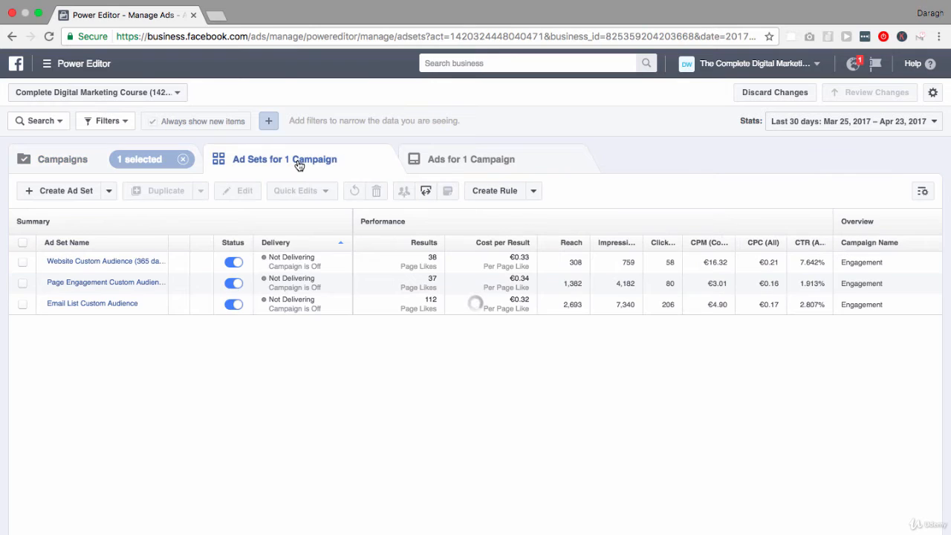
{"action": "left_click", "coordinate": [439, 159]}
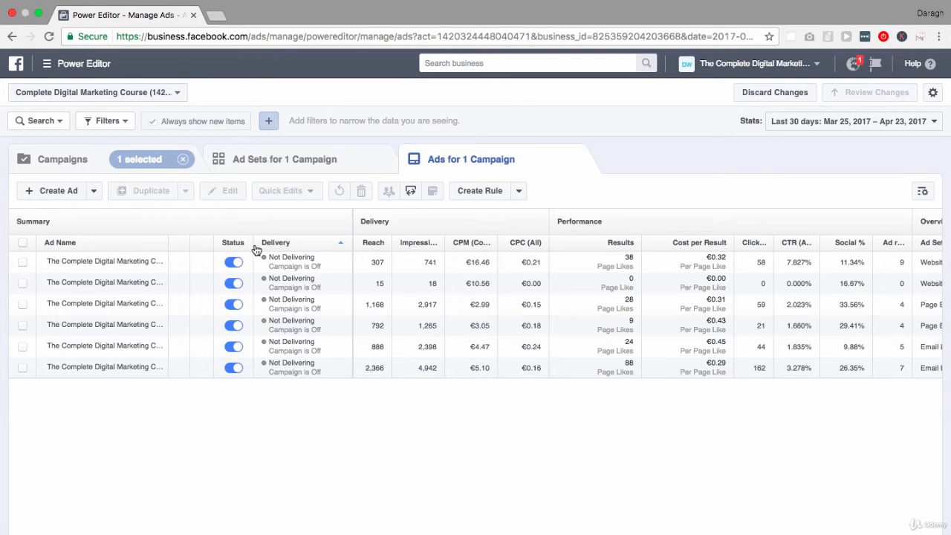
- Bulk-edit all six Engagement ads, replacing their image with the 1000 × 664 picture of cheering colleagues from the image library
{"action": "left_click", "coordinate": [23, 244]}
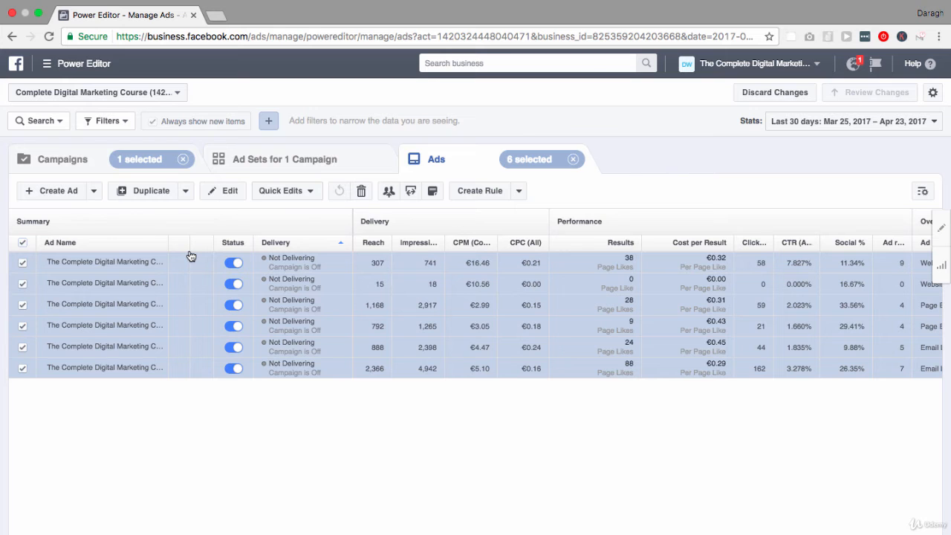
{"action": "left_click", "coordinate": [227, 192]}
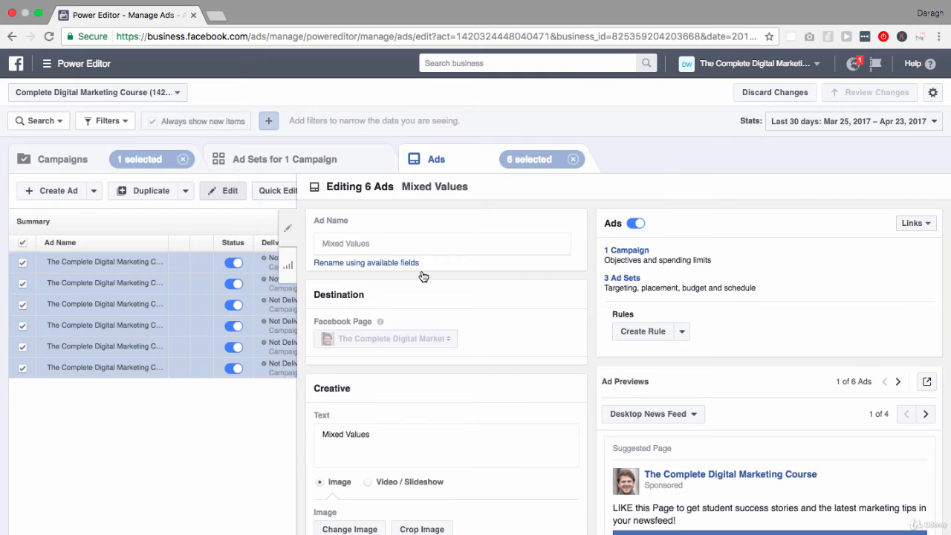
{"action": "scroll", "coordinate": [422, 277], "scroll_direction": "down", "scroll_amount": 5}
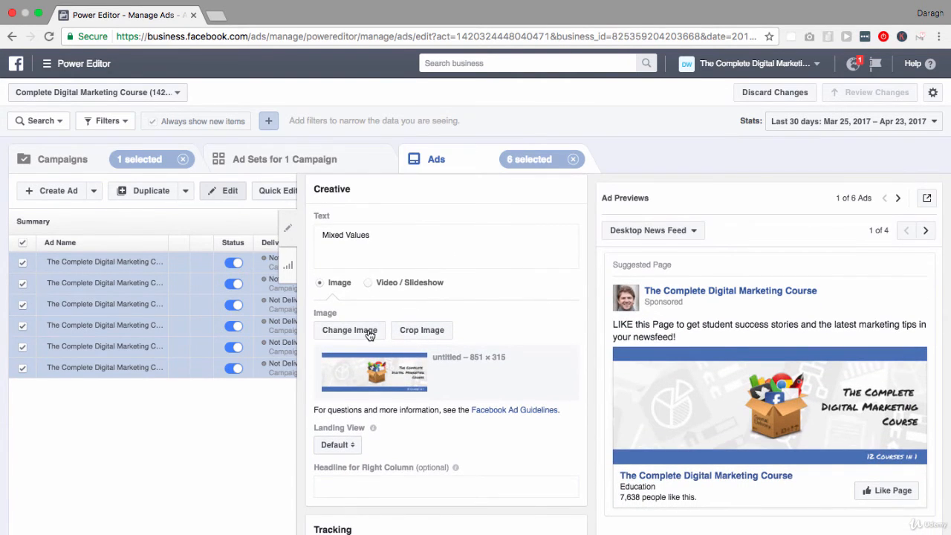
{"action": "left_click", "coordinate": [362, 335]}
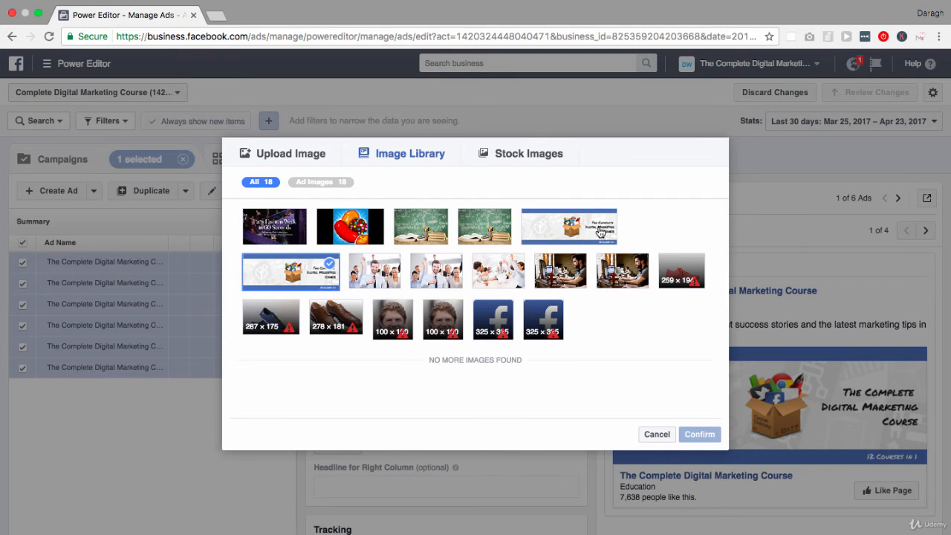
{"action": "left_click", "coordinate": [309, 158]}
{"action": "left_click", "coordinate": [509, 159]}
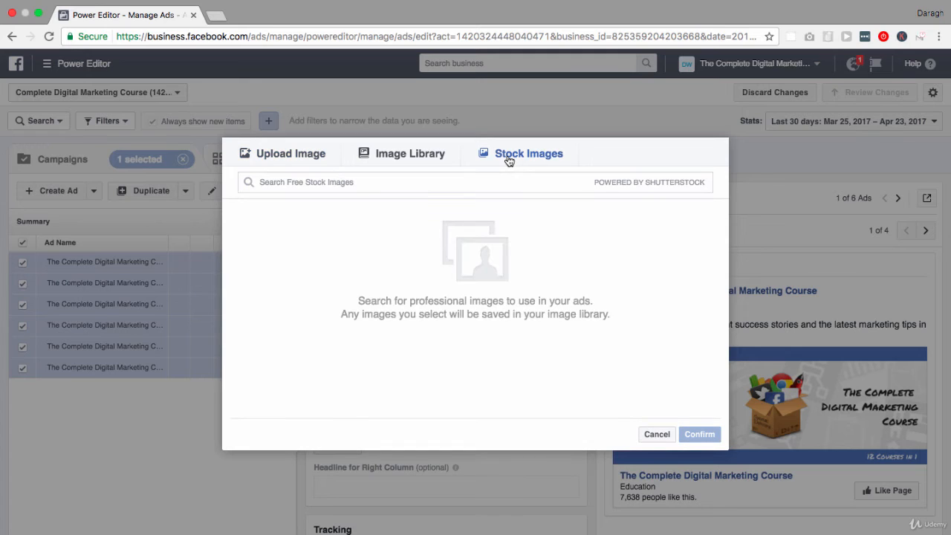
{"action": "left_click", "coordinate": [409, 157]}
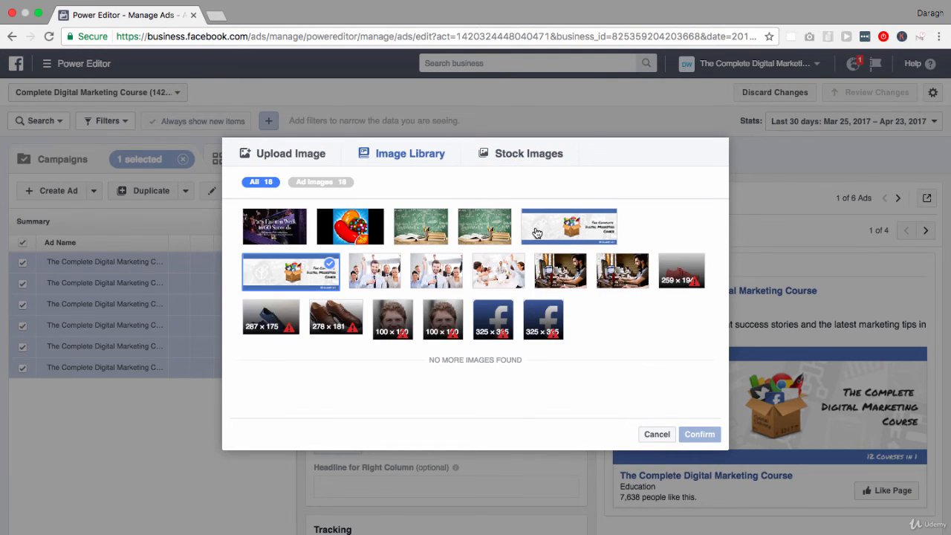
{"action": "left_click", "coordinate": [498, 270]}
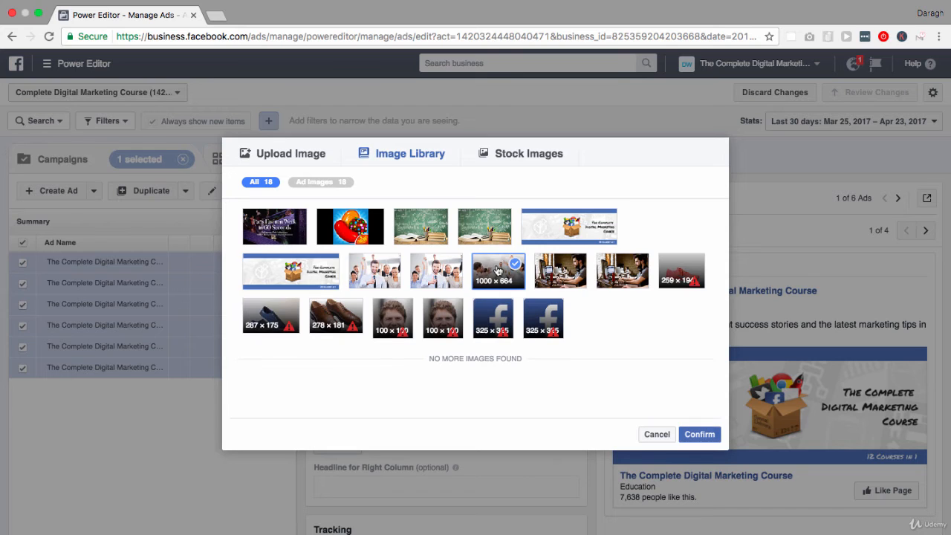
{"action": "left_click", "coordinate": [696, 435]}
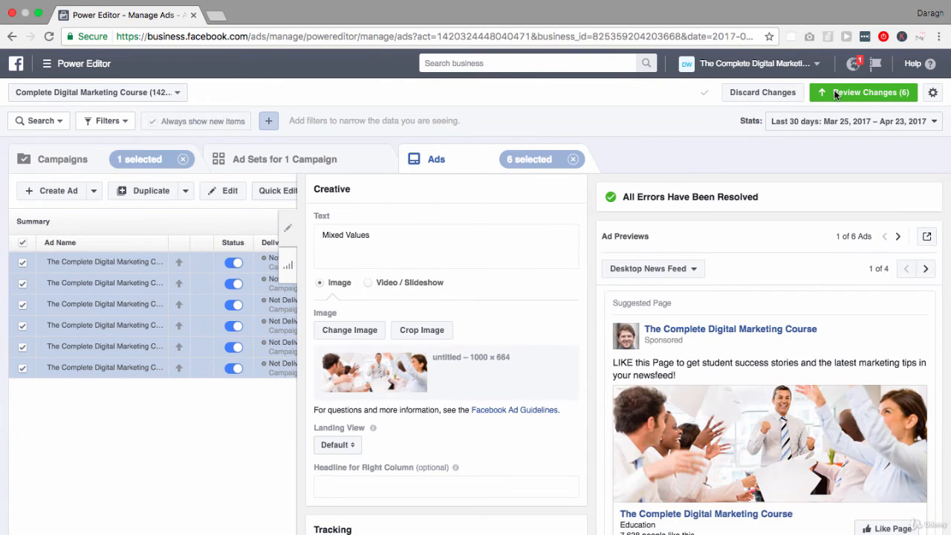
- Review the pending changes to the six ads and close the review without applying them
{"action": "left_click", "coordinate": [835, 94]}
{"action": "left_click", "coordinate": [659, 393]}
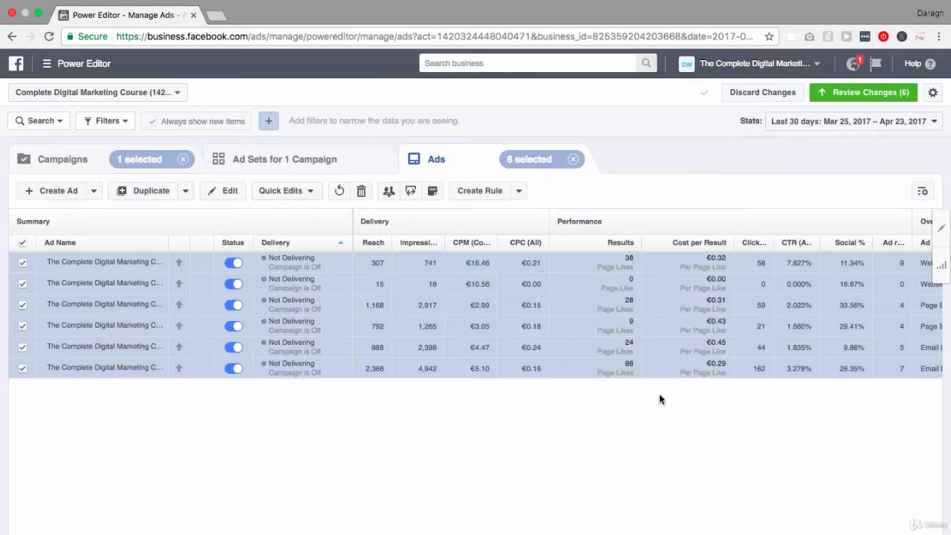
- Discard all unpublished changes in the Complete Digital Marketing Course ad account
{"action": "left_click", "coordinate": [758, 97]}
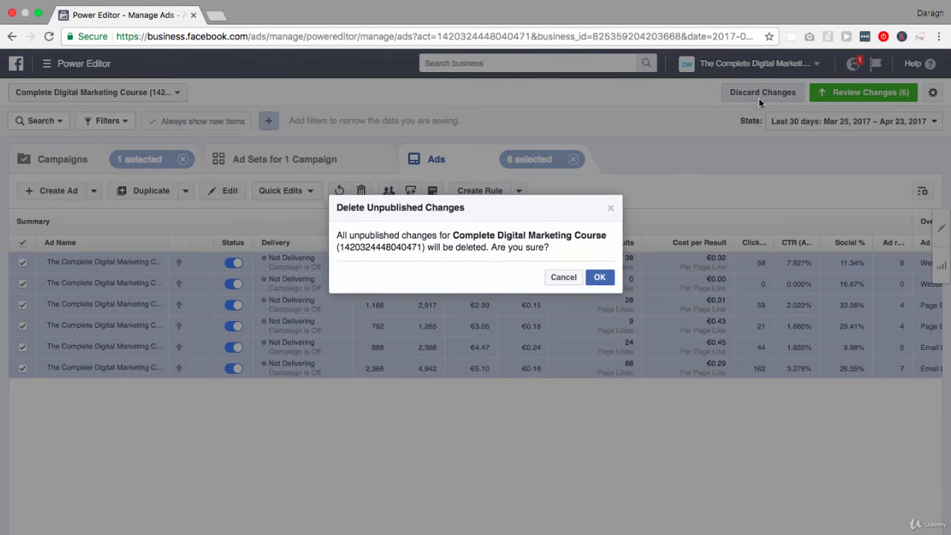
{"action": "left_click", "coordinate": [601, 278]}
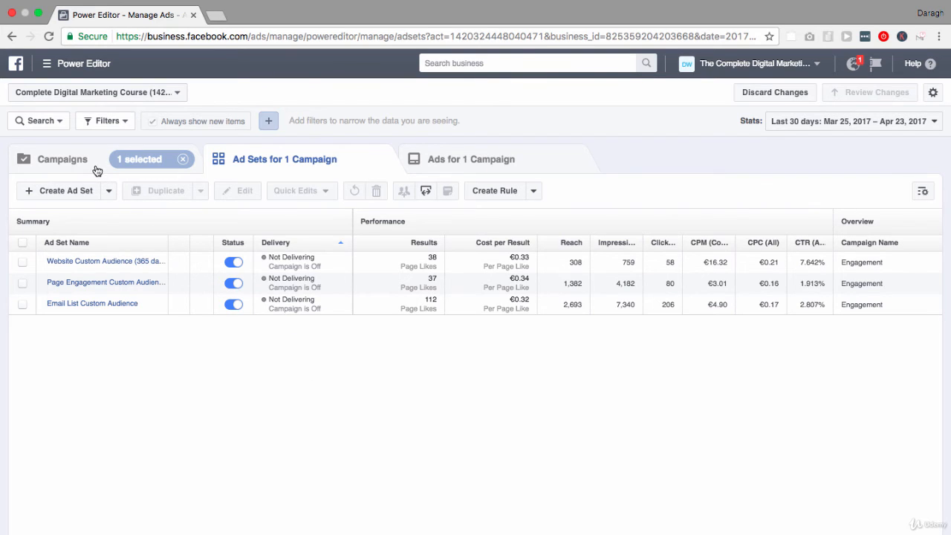
- Export all three selected Engagement ad sets, switch to the exported CSV in Excel, and widen its window to the full screen width
{"action": "left_click", "coordinate": [22, 242]}
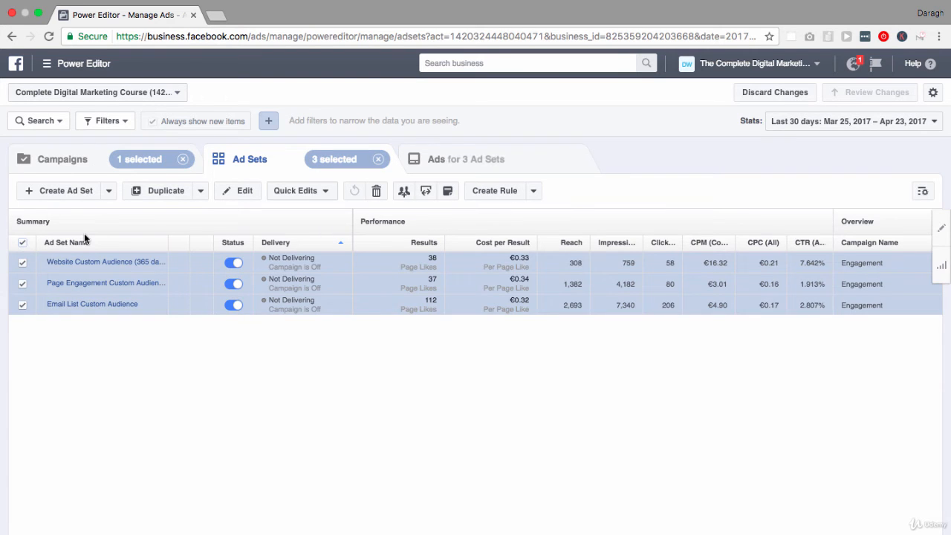
{"action": "left_click", "coordinate": [426, 192]}
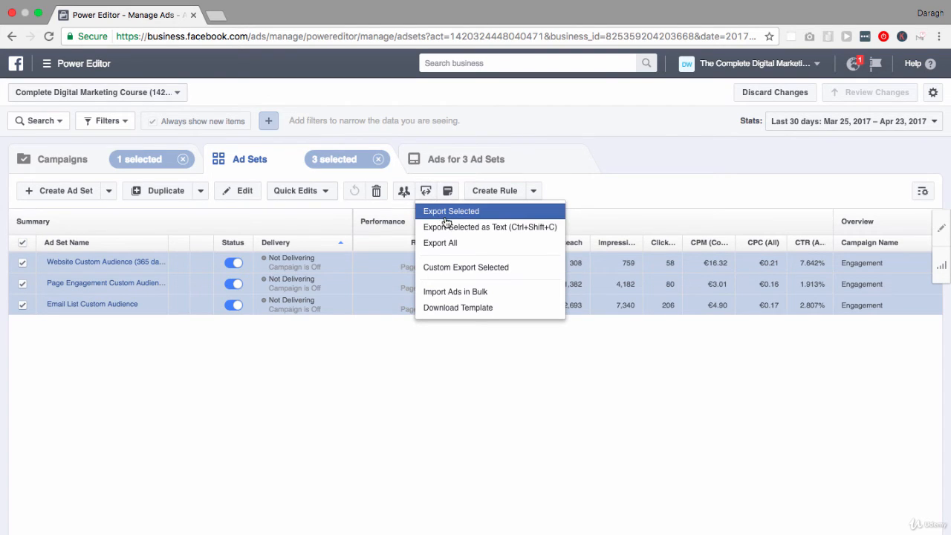
{"action": "left_click", "coordinate": [446, 212]}
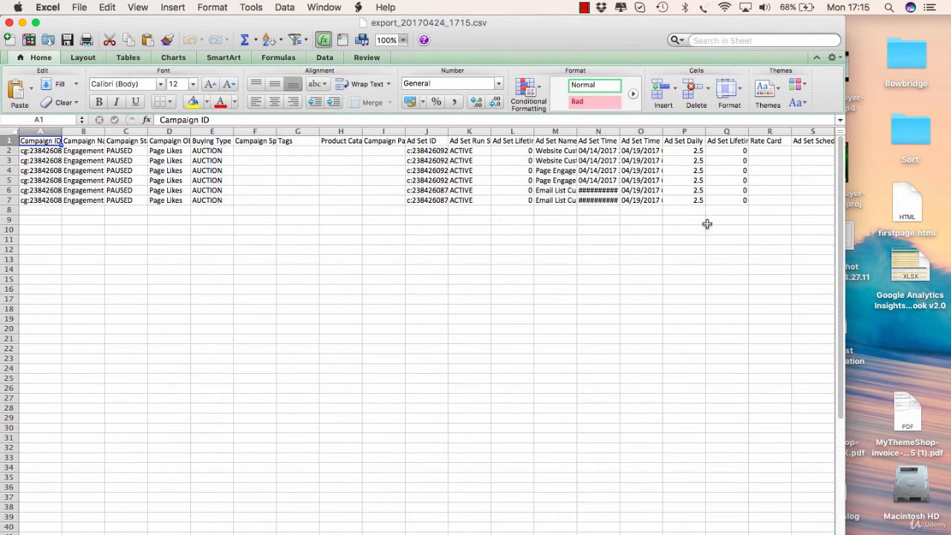
{"action": "left_click_drag", "start_coordinate": [845, 256], "coordinate": [949, 257]}
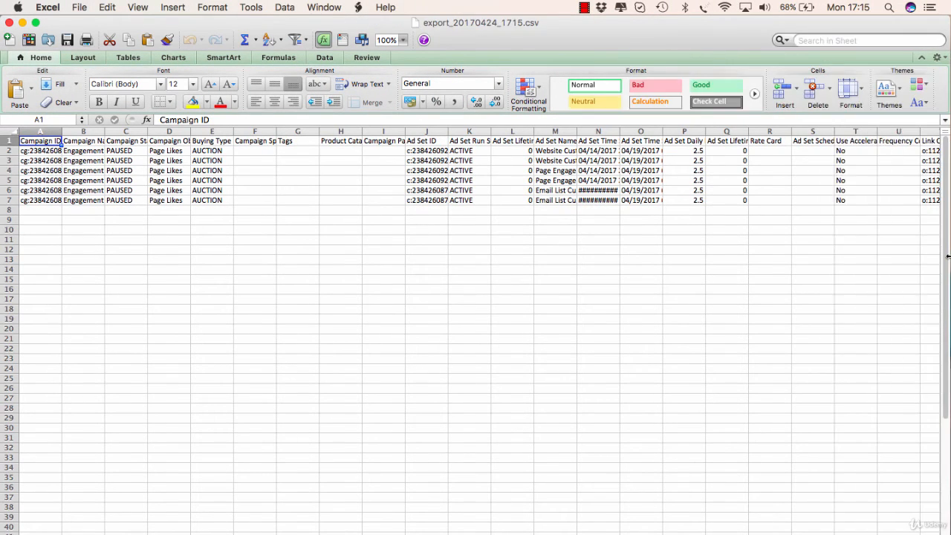
- Set the campaign status in cell C2, the first data row of the exported CSV, to ACTIVE
{"action": "left_click", "coordinate": [120, 152]}
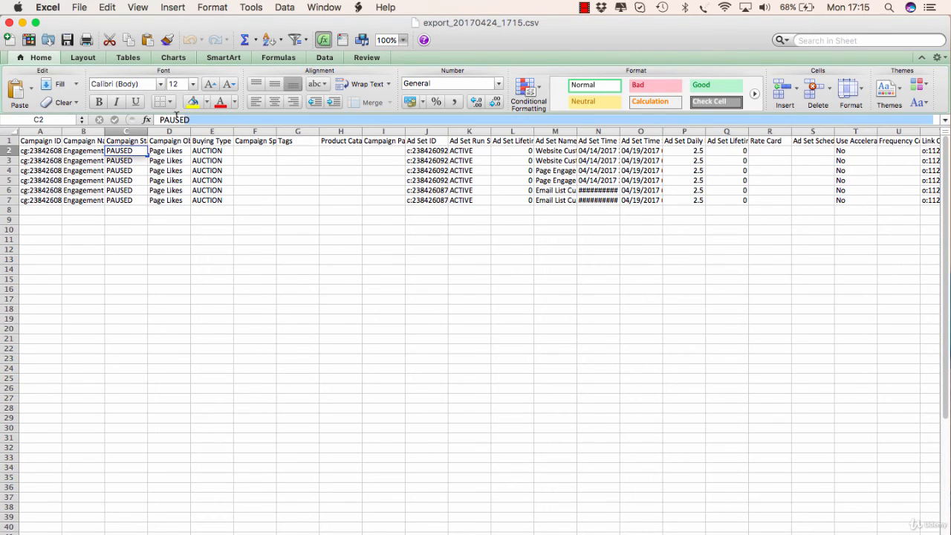
{"action": "left_click", "coordinate": [156, 119]}
{"action": "type", "text": "a"}
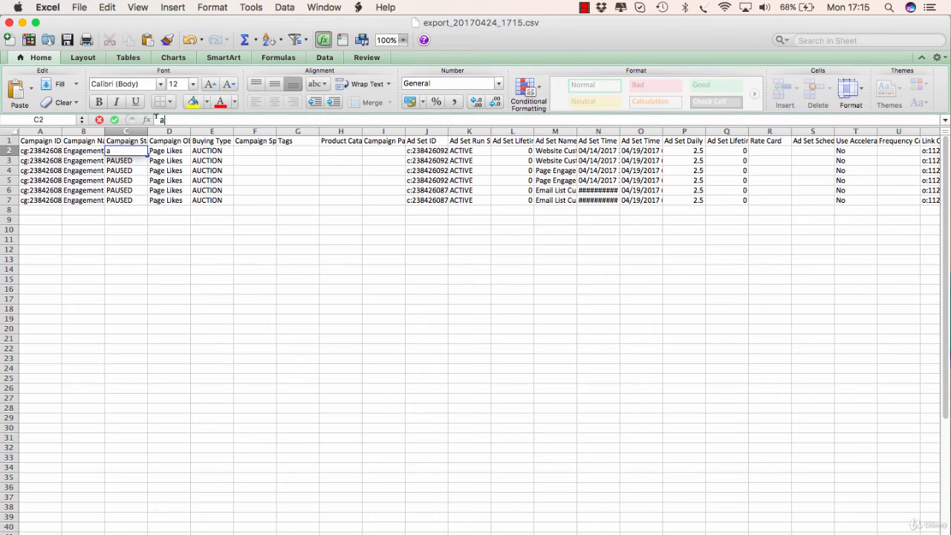
{"action": "type", "text": "A"}
{"action": "key", "text": "BackSpace"}
{"action": "key", "text": "BackSpace"}
{"action": "type", "text": "ACTIVE"}
{"action": "key", "text": "Return"}
- Fill the ACTIVE campaign status from C2 down through C7 and deselect the filled range
{"action": "left_click", "coordinate": [131, 151]}
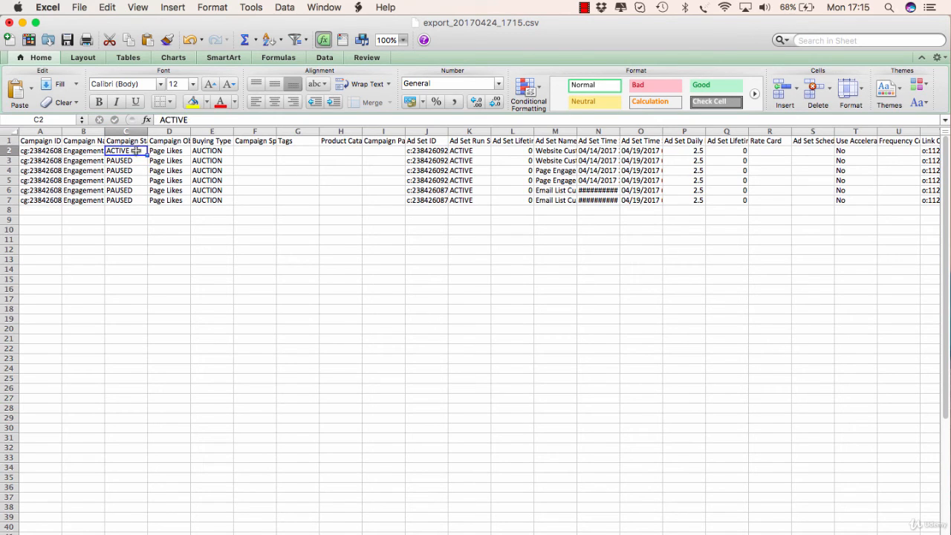
{"action": "left_click_drag", "start_coordinate": [147, 155], "coordinate": [149, 207]}
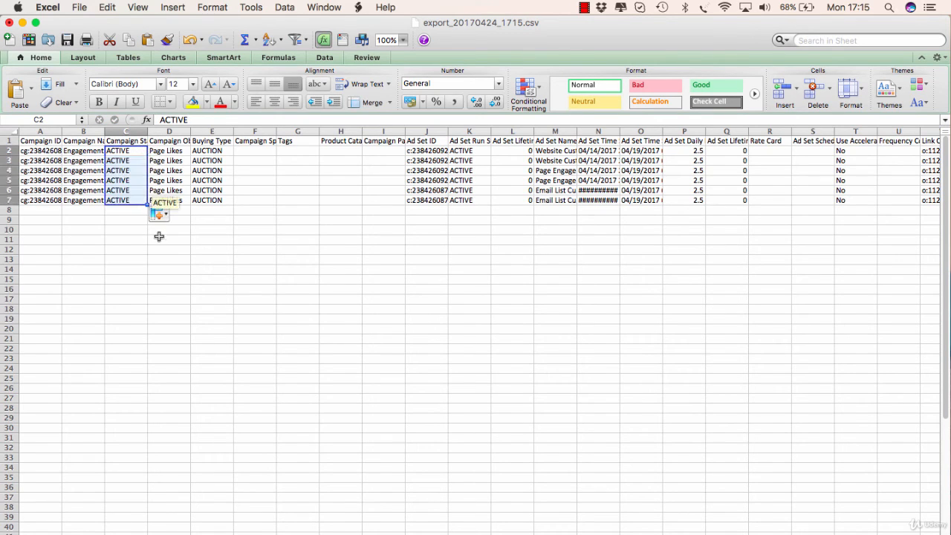
{"action": "left_click", "coordinate": [170, 250]}
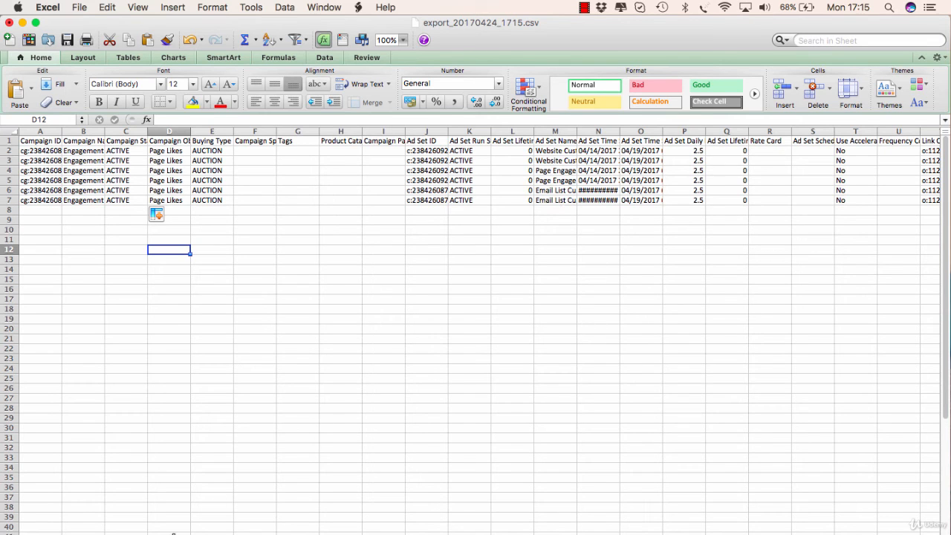
- Switch to Power Editor and download the bulk import template, view it in Excel, and return to export_20170424_1715.csv
{"action": "left_click", "coordinate": [133, 526]}
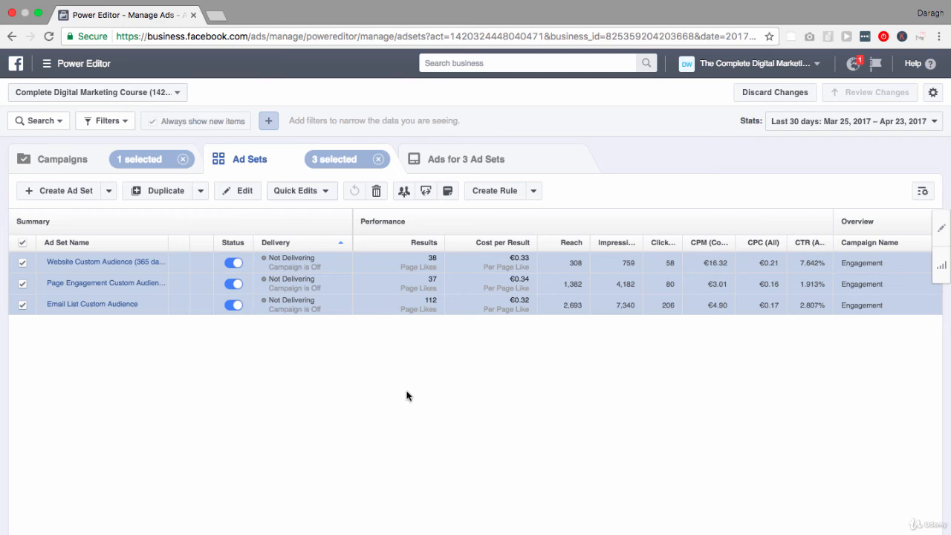
{"action": "left_click", "coordinate": [426, 195]}
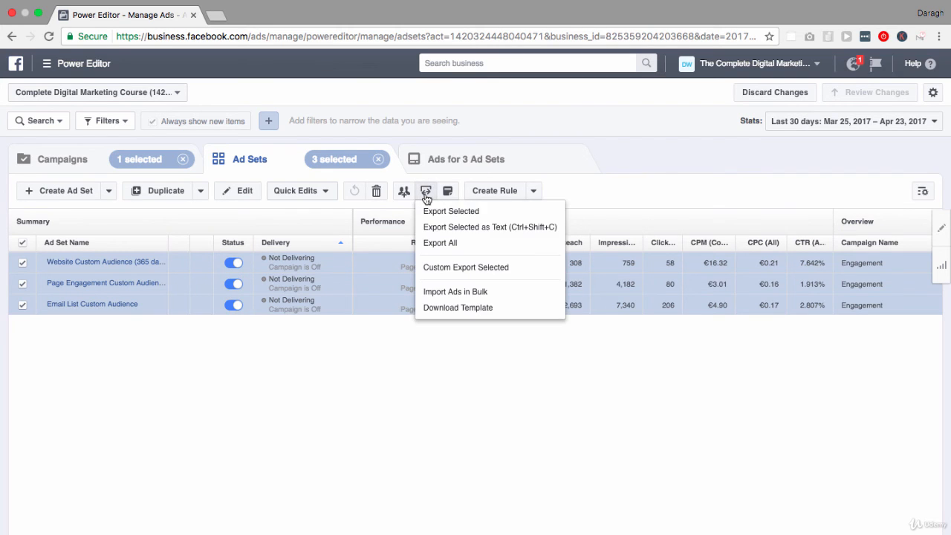
{"action": "left_click", "coordinate": [451, 307]}
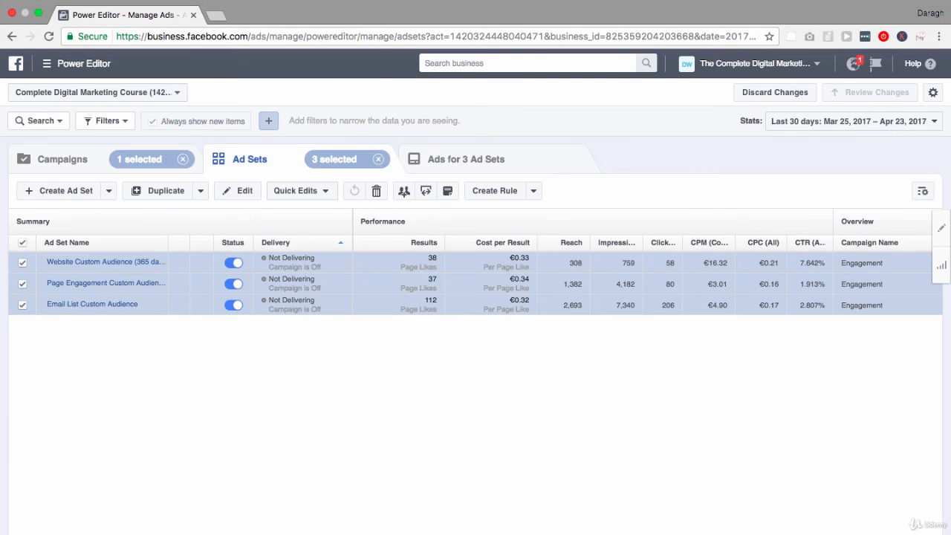
{"action": "left_click", "coordinate": [159, 527]}
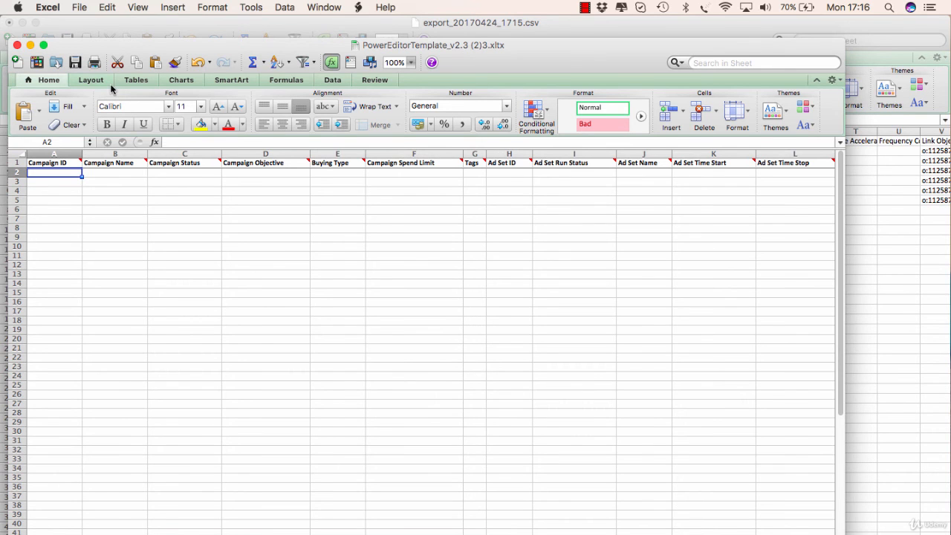
{"action": "left_click", "coordinate": [91, 27]}
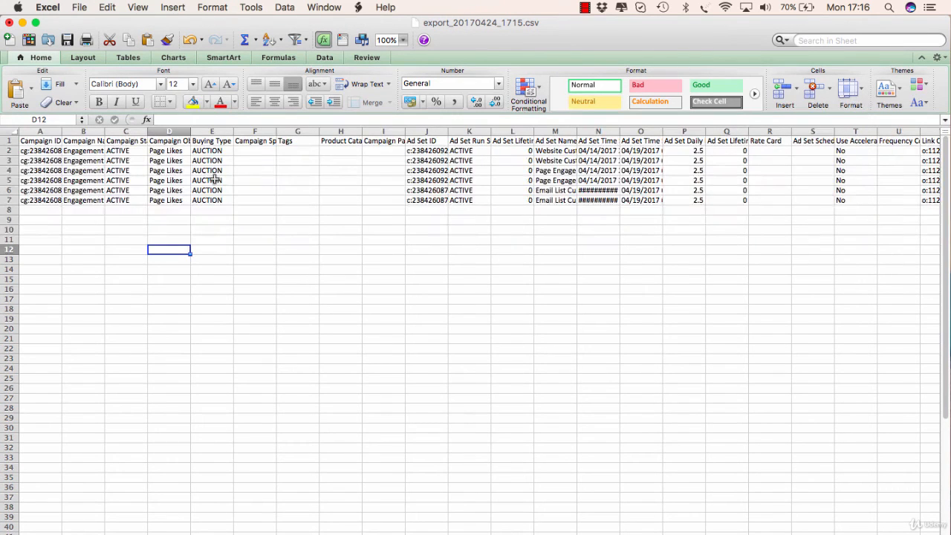